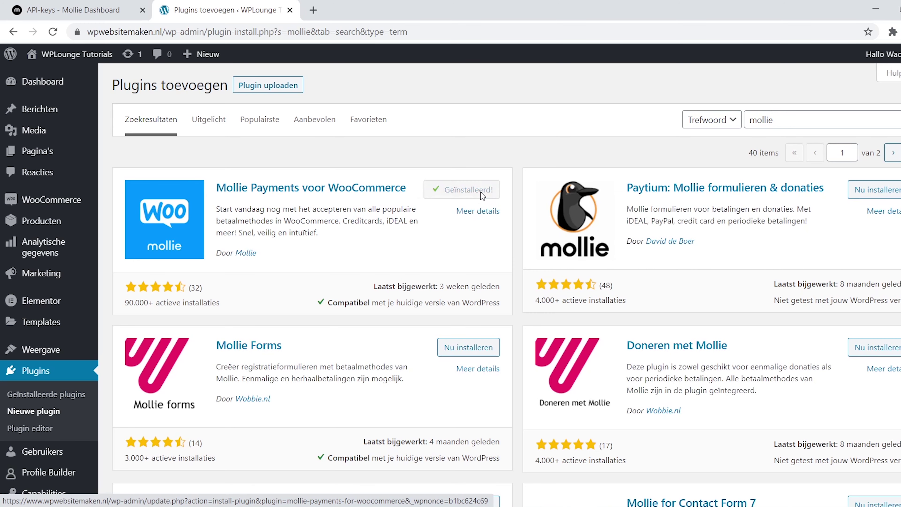
Activate the Mollie plugin, tick Activeer de testmodus, and paste the test key into Test API-sleutel.
{"action": "left_click", "coordinate": [479, 194]}
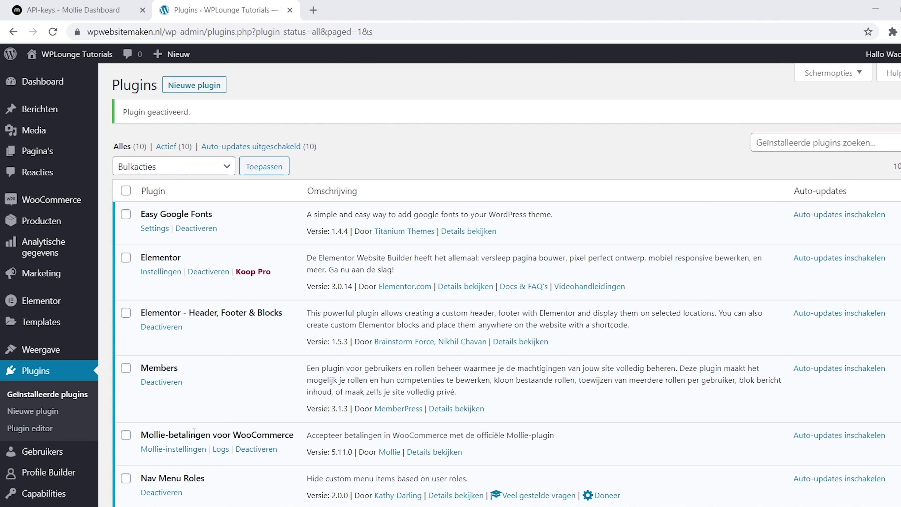
{"action": "left_click", "coordinate": [190, 450]}
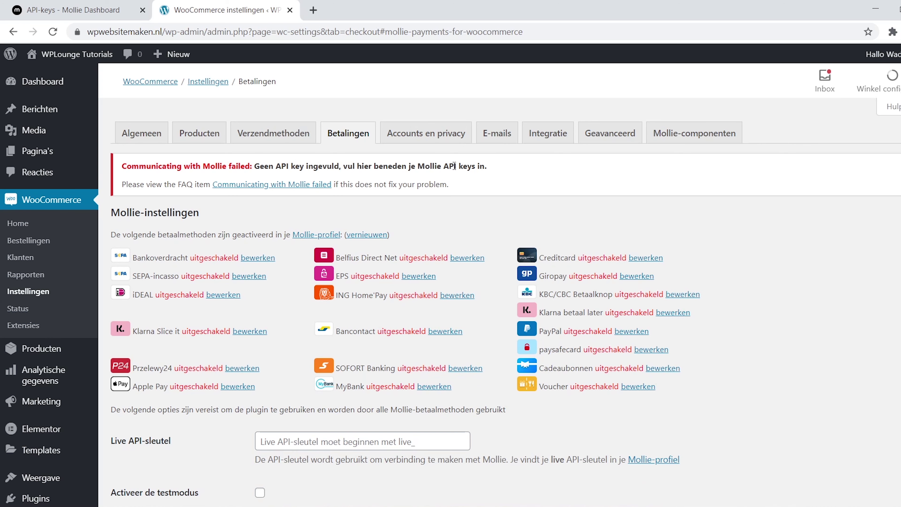
{"action": "scroll", "coordinate": [754, 219], "scroll_direction": "down", "scroll_amount": 5}
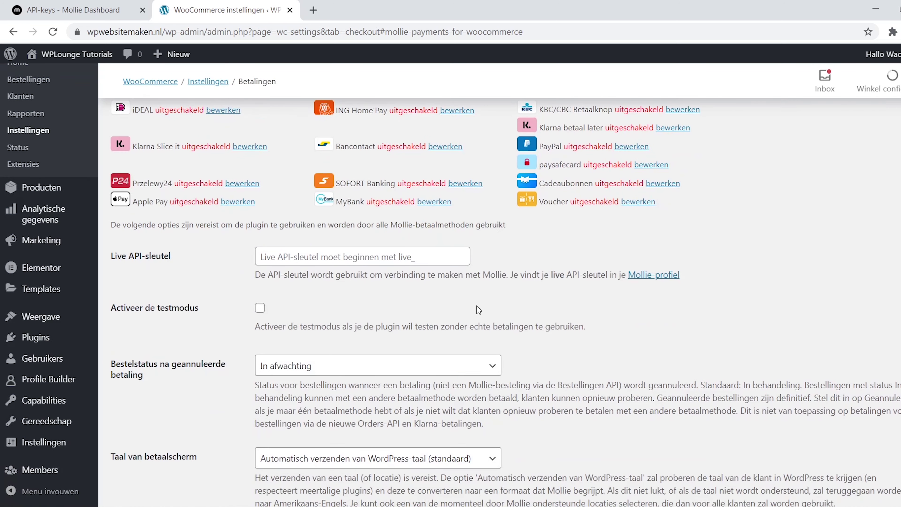
{"action": "left_click", "coordinate": [260, 308]}
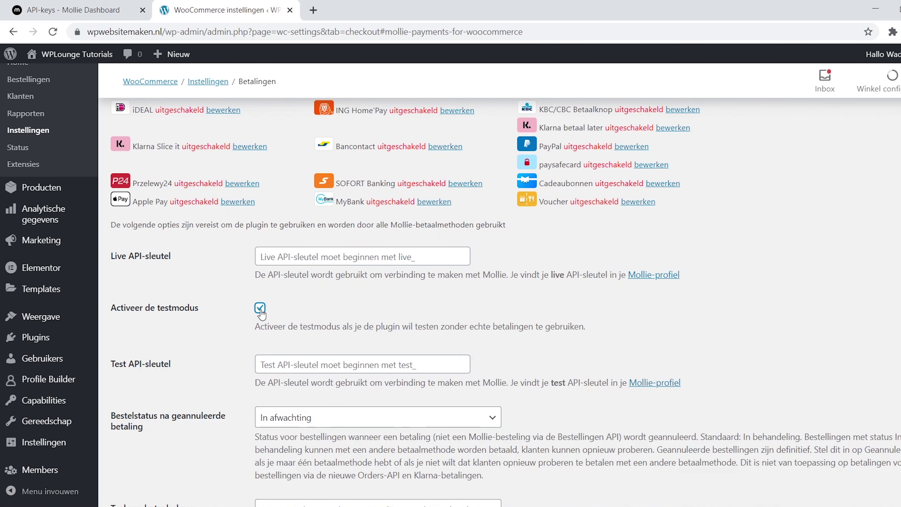
{"action": "left_click", "coordinate": [277, 365]}
{"action": "type", "text": "test_A4Sg4teJ5HyRRb9AK9GAjjpd9qfrCB"}
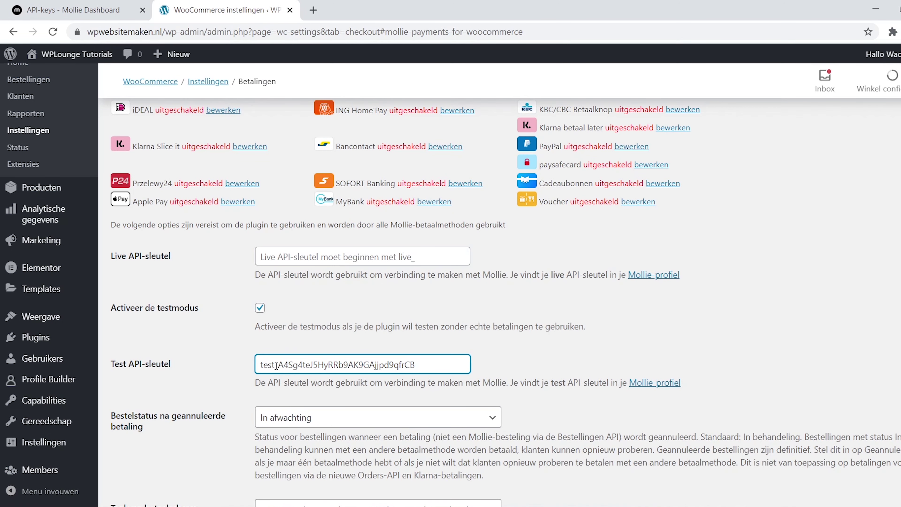
{"action": "left_click", "coordinate": [566, 386]}
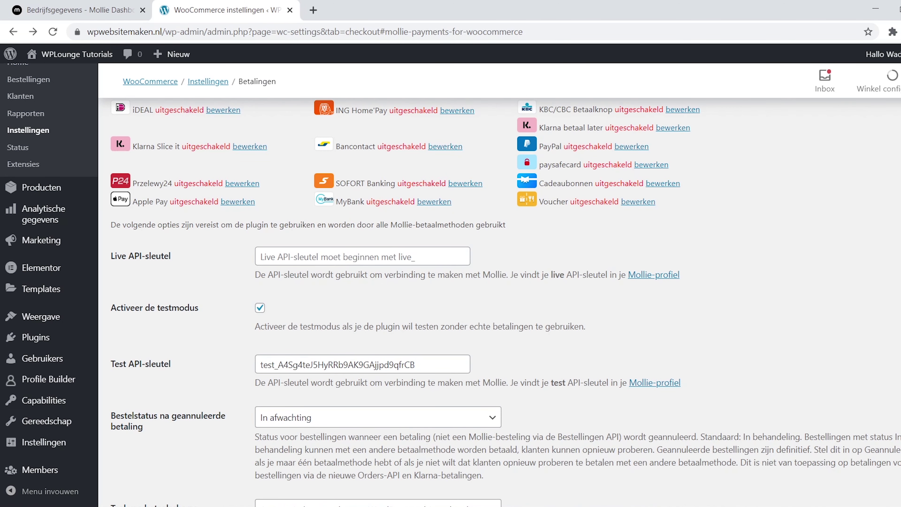
Switch on the Mollie PayPal, Creditcard and iDEAL payment methods.
{"action": "scroll", "coordinate": [497, 284], "scroll_direction": "down", "scroll_amount": 10}
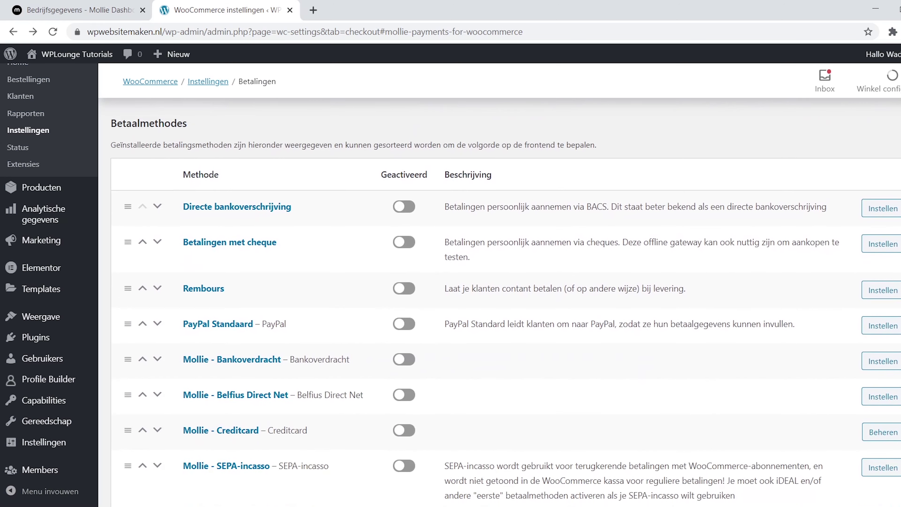
{"action": "scroll", "coordinate": [497, 301], "scroll_direction": "down", "scroll_amount": 7}
{"action": "scroll", "coordinate": [496, 302], "scroll_direction": "down", "scroll_amount": 7}
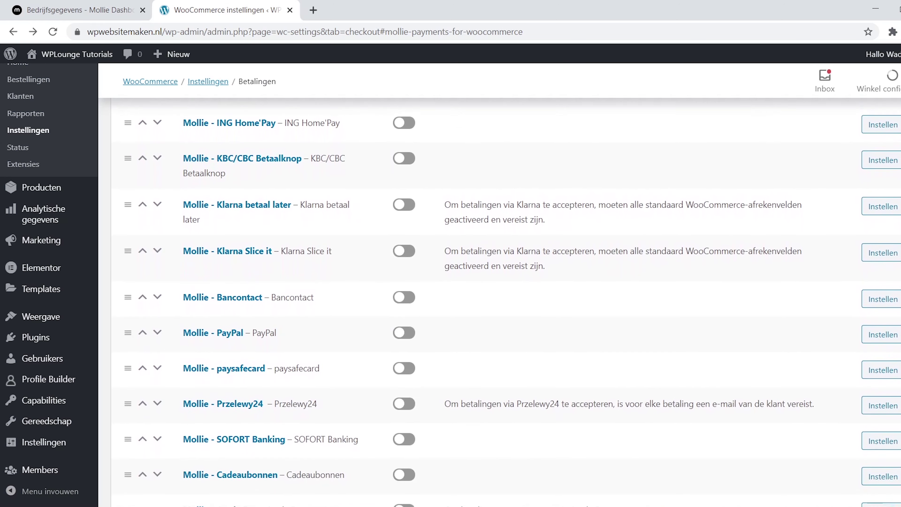
{"action": "left_click", "coordinate": [408, 327]}
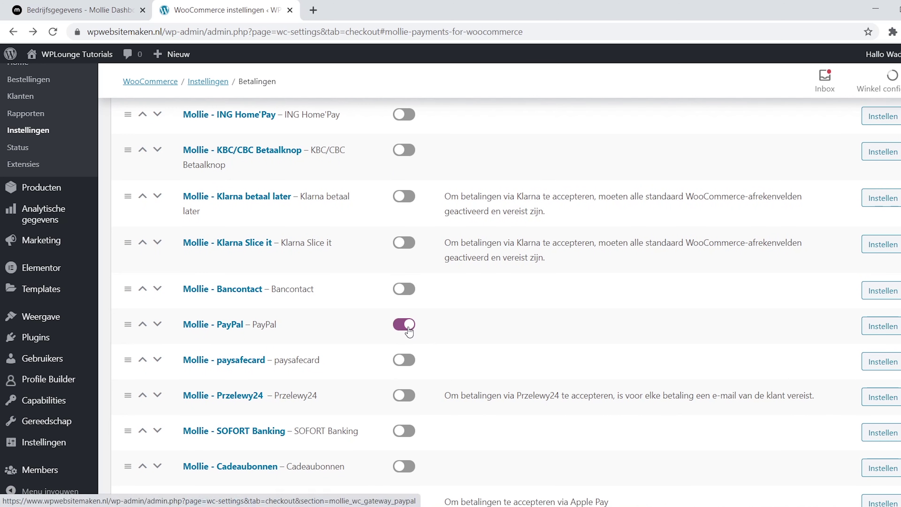
{"action": "scroll", "coordinate": [884, 319], "scroll_direction": "up", "scroll_amount": 7}
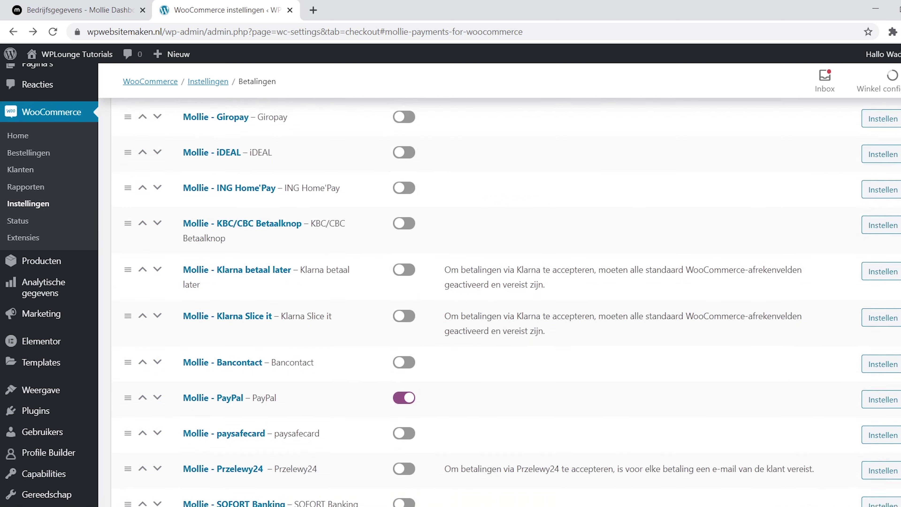
{"action": "left_click", "coordinate": [415, 223]}
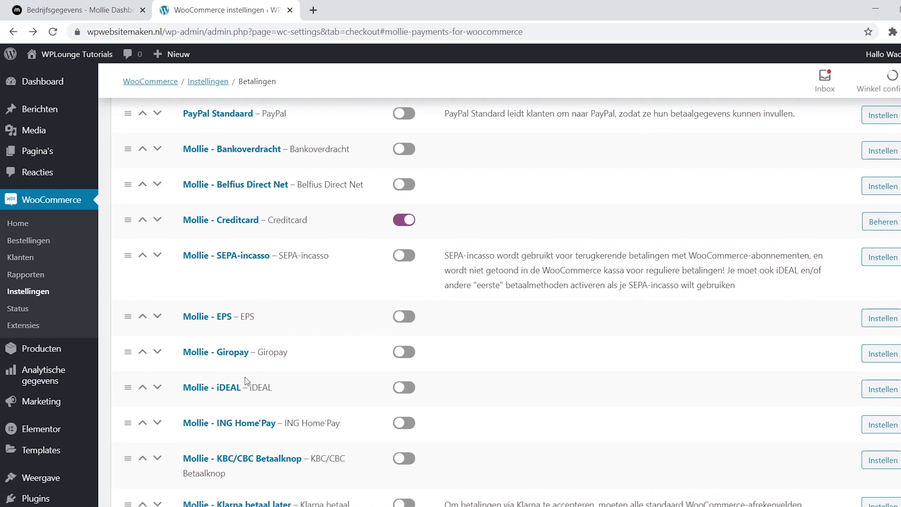
{"action": "left_click", "coordinate": [412, 392]}
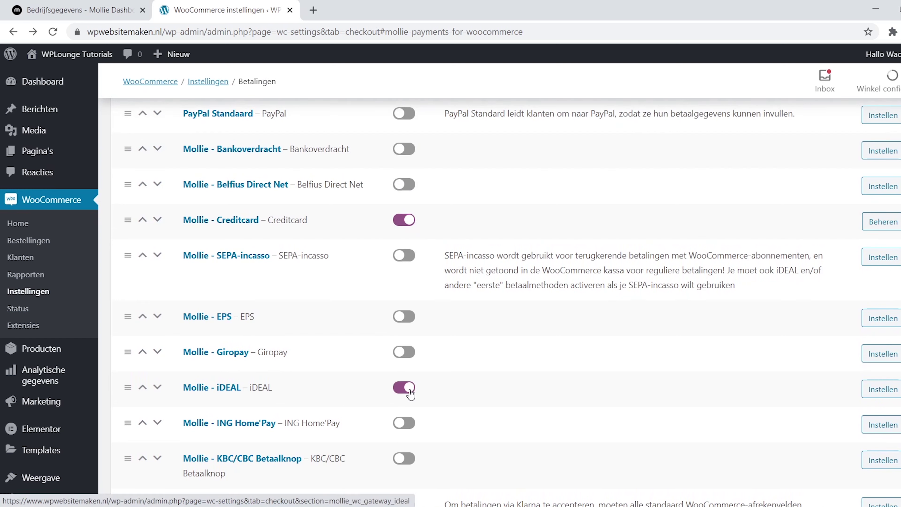
Save the Mollie payment settings with Wijzigingen opslaan.
{"action": "scroll", "coordinate": [826, 348], "scroll_direction": "down", "scroll_amount": 10}
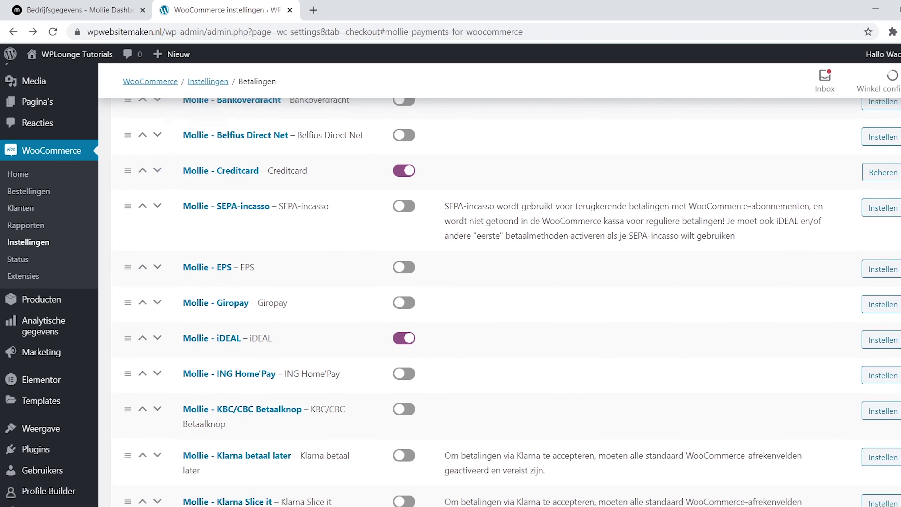
{"action": "scroll", "coordinate": [505, 284], "scroll_direction": "down", "scroll_amount": 3}
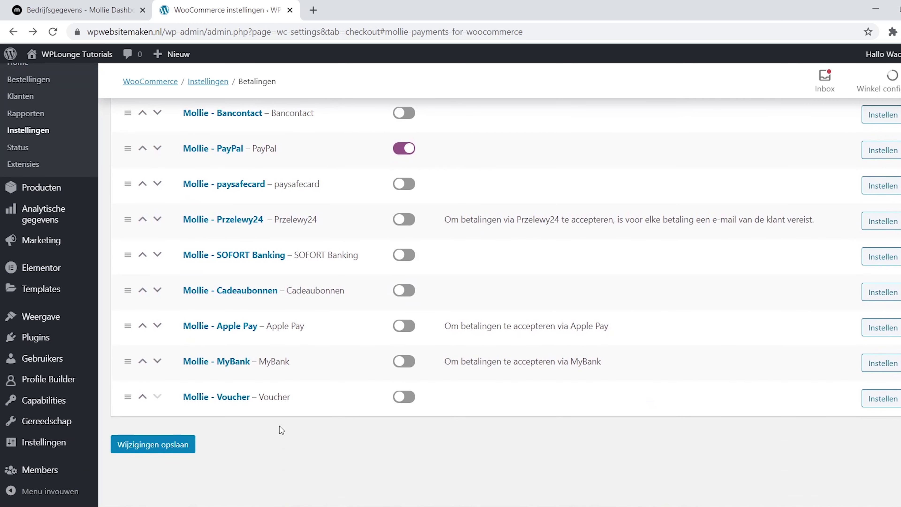
{"action": "left_click", "coordinate": [194, 445]}
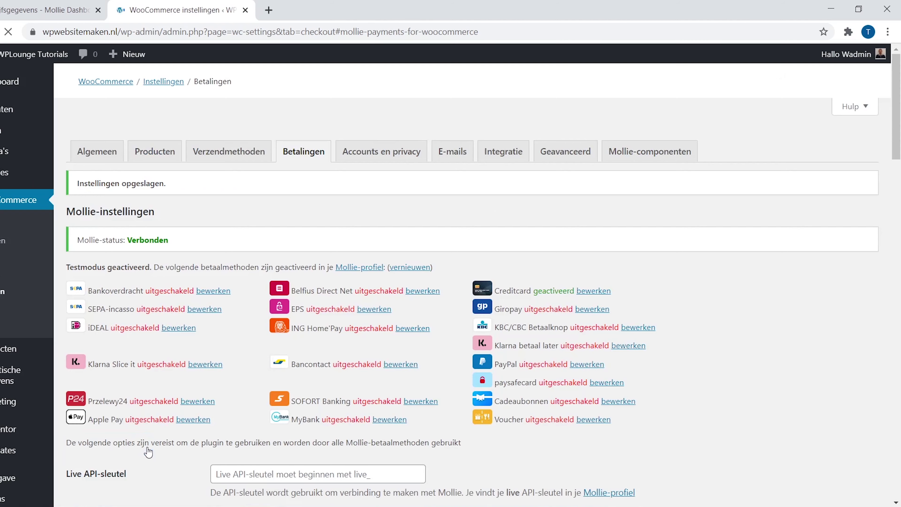
{"action": "scroll", "coordinate": [193, 453], "scroll_direction": "down", "scroll_amount": 5}
{"action": "left_click_drag", "start_coordinate": [891, 171], "coordinate": [890, 317]}
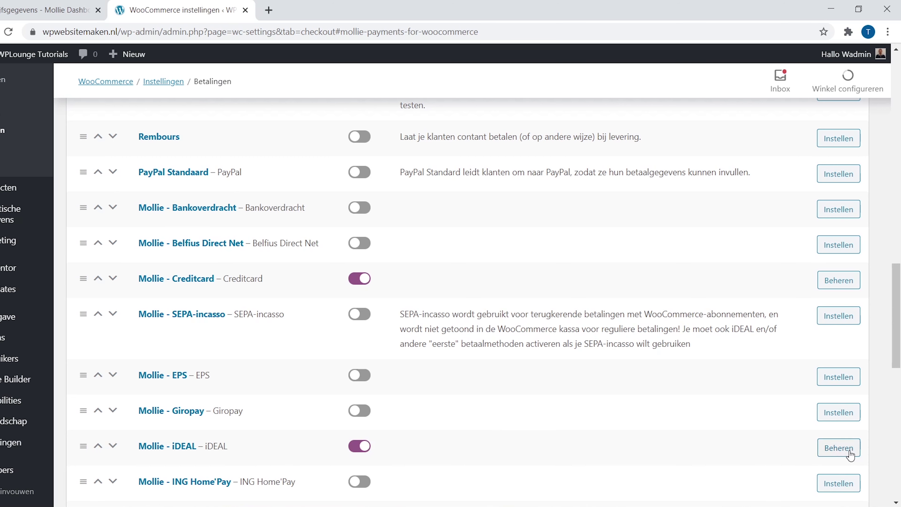
Set iDEAL's description to 'Bedankt voor je bestelling!' and empty-bank option to 'Selecteer je bank', then save.
{"action": "left_click", "coordinate": [858, 455]}
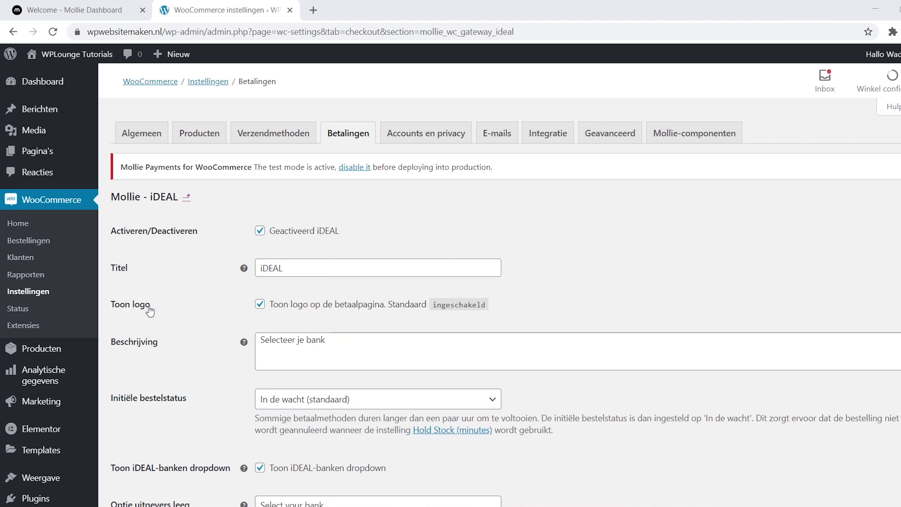
{"action": "left_click_drag", "start_coordinate": [326, 343], "coordinate": [262, 342]}
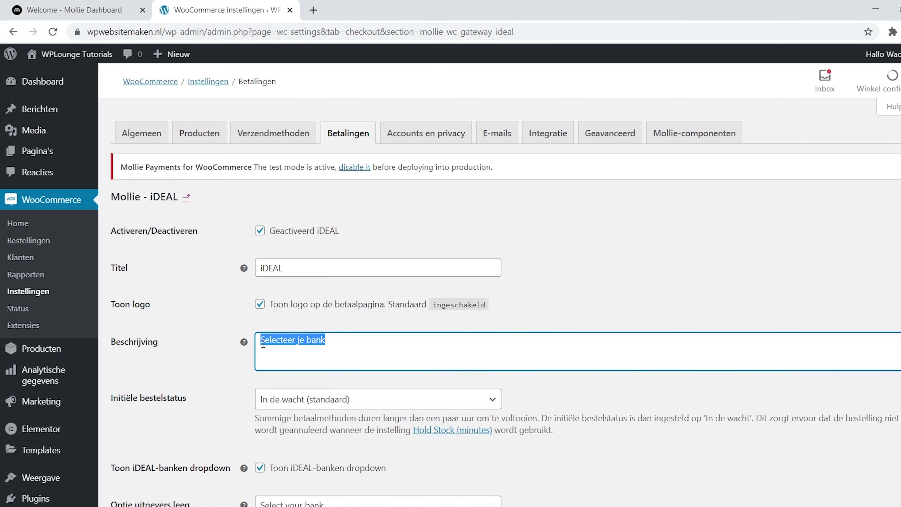
{"action": "type", "text": "Bedankttvoor je bestelling!"}
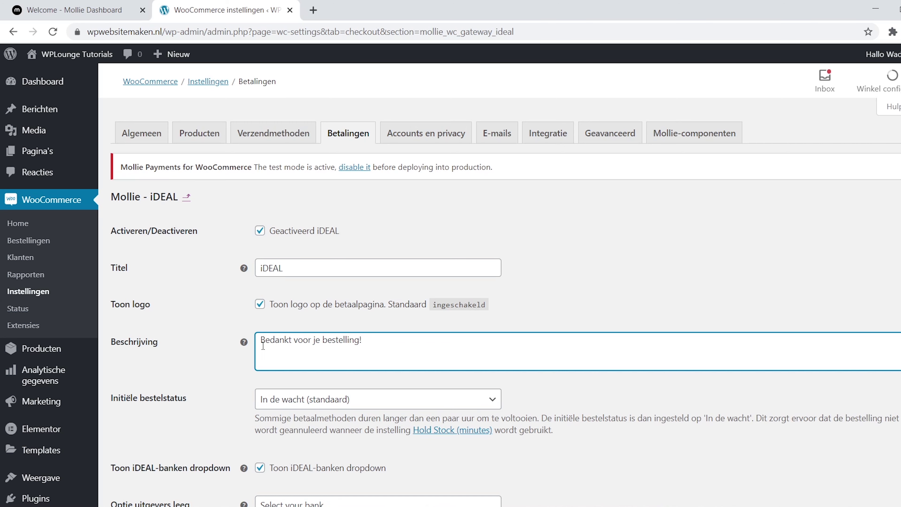
{"action": "scroll", "coordinate": [537, 374], "scroll_direction": "down", "scroll_amount": 5}
{"action": "left_click_drag", "start_coordinate": [328, 344], "coordinate": [253, 350]}
{"action": "type", "text": "Selecteer je"}
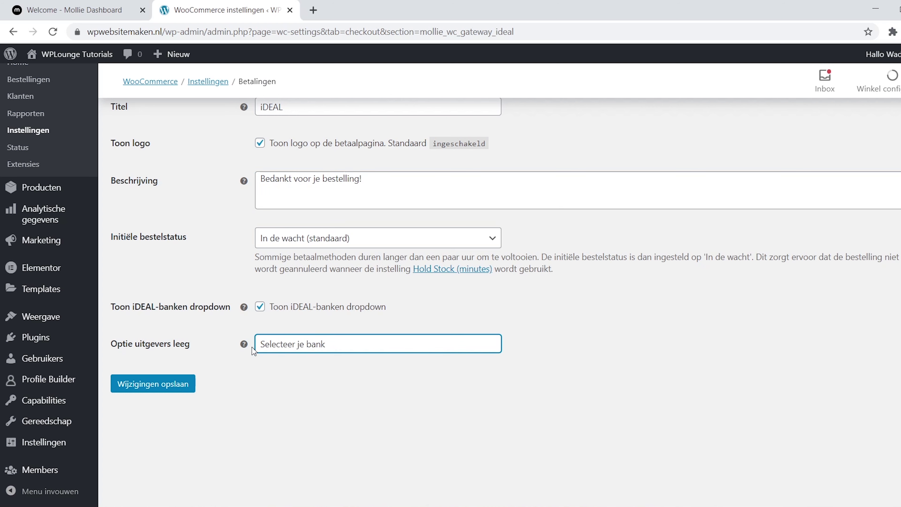
{"action": "left_click", "coordinate": [183, 385]}
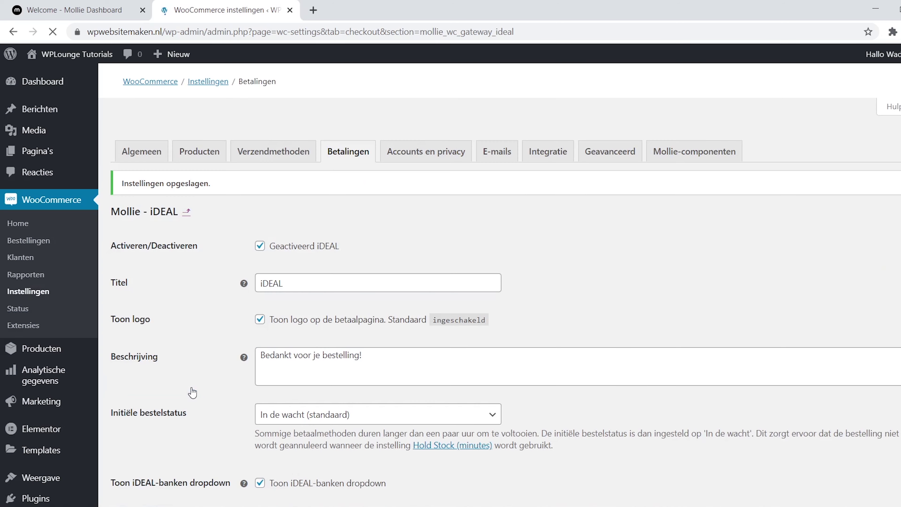
On the Betalingen list, drag Mollie - iDEAL above Creditcard and save the order.
{"action": "left_click", "coordinate": [354, 140]}
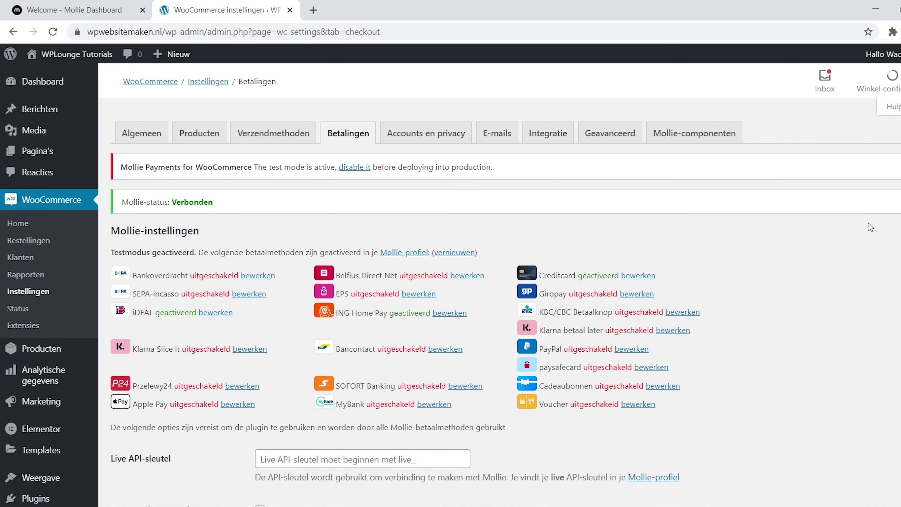
{"action": "scroll", "coordinate": [497, 284], "scroll_direction": "down", "scroll_amount": 20}
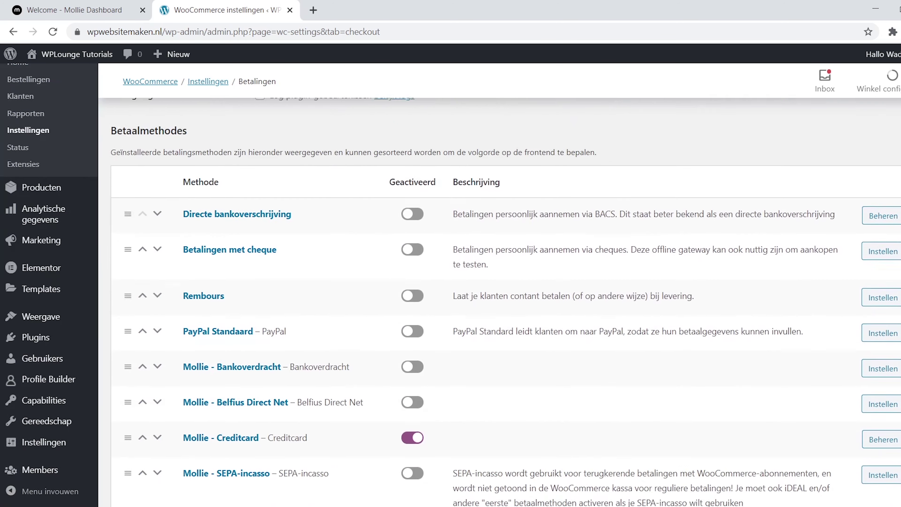
{"action": "scroll", "coordinate": [871, 340], "scroll_direction": "down", "scroll_amount": 4}
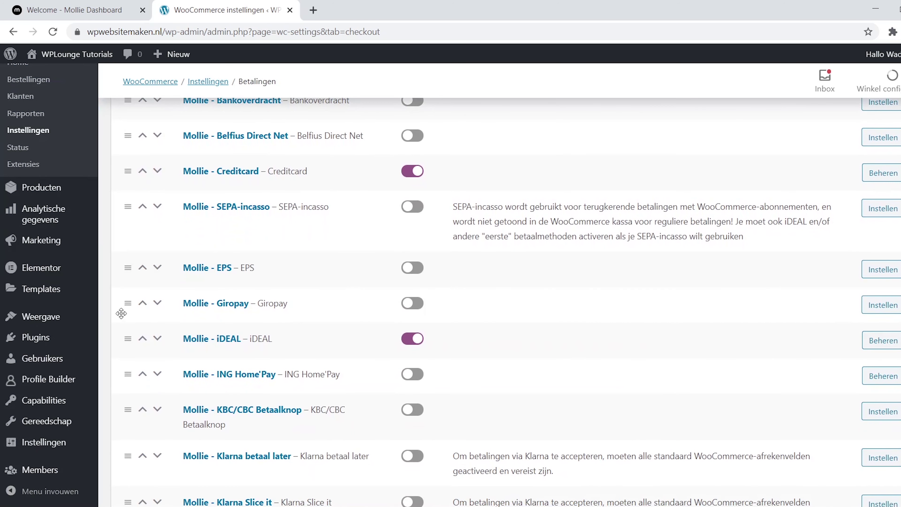
{"action": "left_click_drag", "start_coordinate": [126, 344], "coordinate": [129, 166]}
{"action": "scroll", "coordinate": [129, 165], "scroll_direction": "down", "scroll_amount": 10}
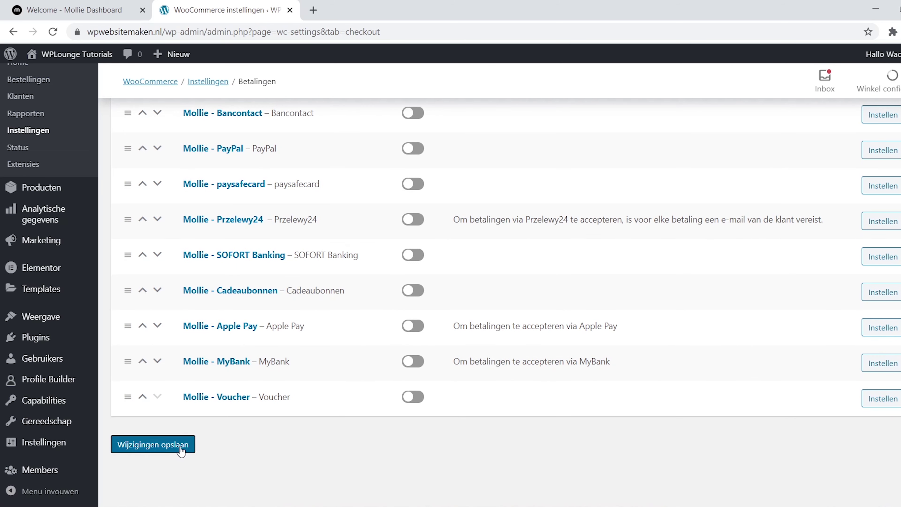
{"action": "left_click", "coordinate": [180, 448]}
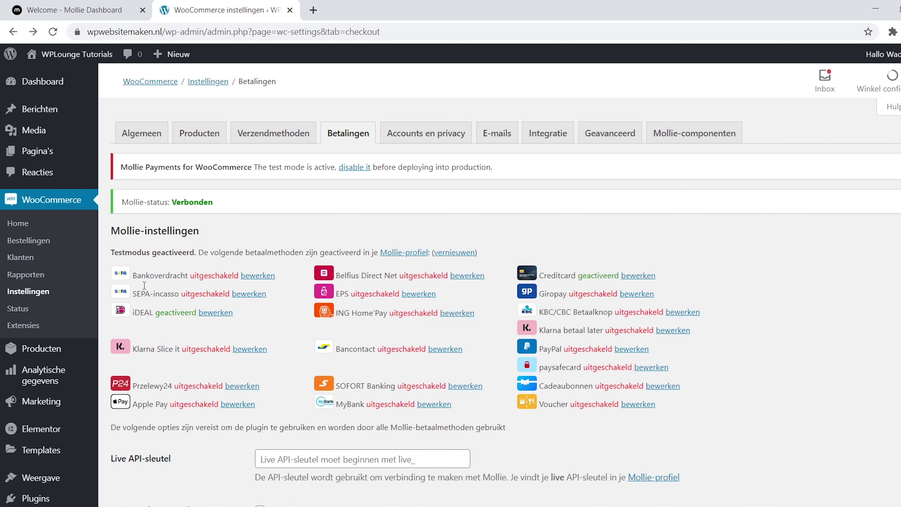
Visit the shop, add Cursus Fotografie (€149,00) to the cart, and proceed to Afrekenen.
{"action": "mouse_move", "coordinate": [99, 55]}
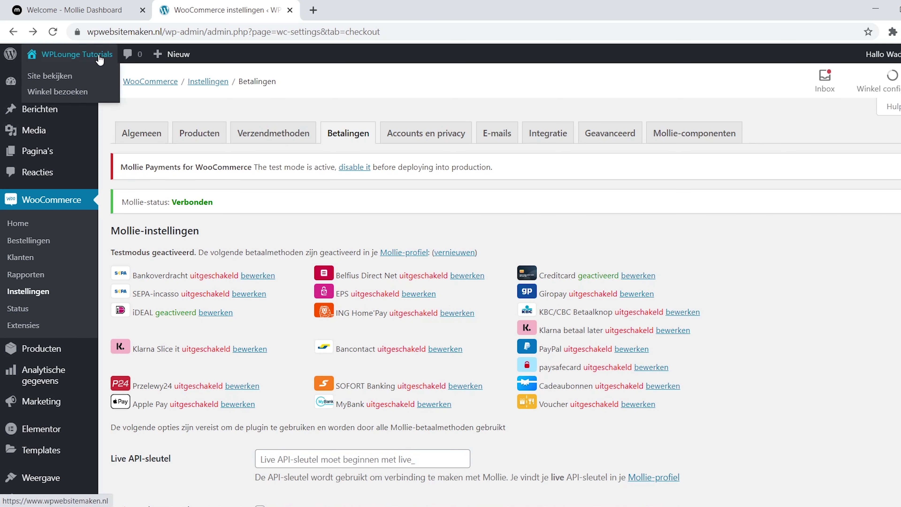
{"action": "left_click", "coordinate": [98, 94]}
{"action": "scroll", "coordinate": [98, 94], "scroll_direction": "down", "scroll_amount": 5}
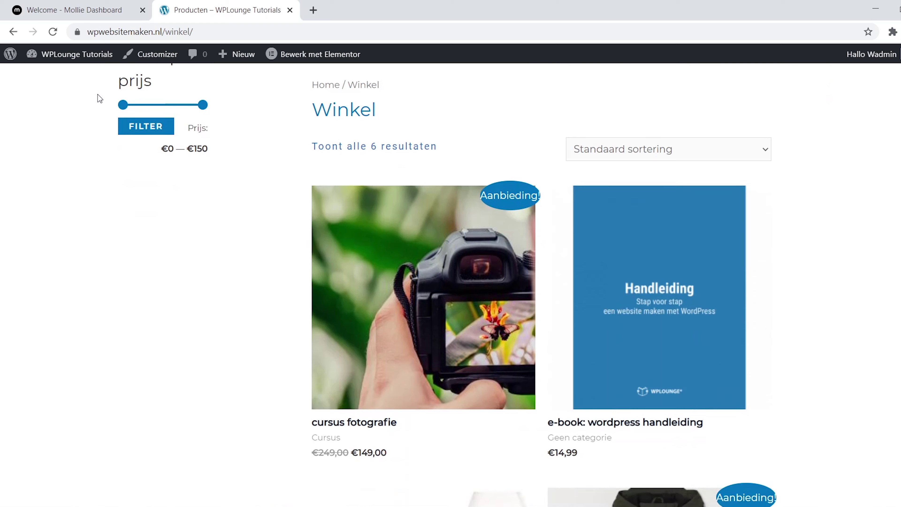
{"action": "left_click", "coordinate": [458, 218]}
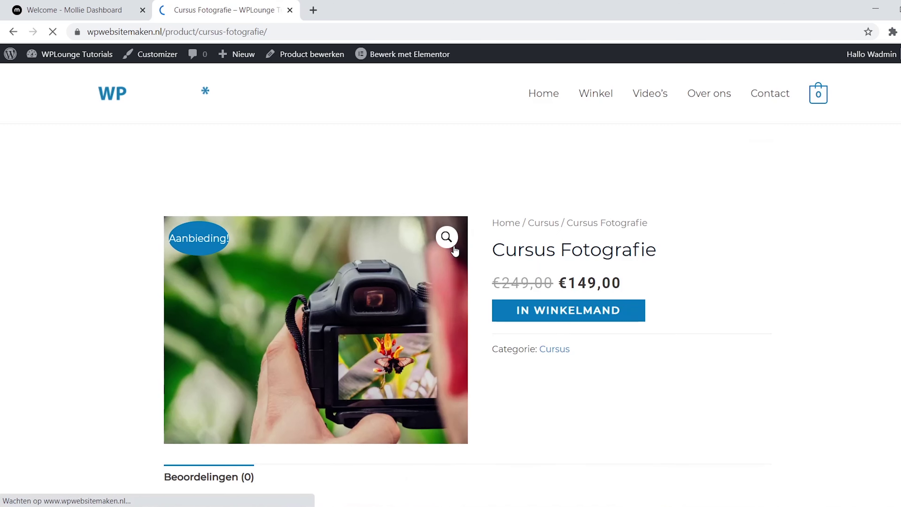
{"action": "left_click", "coordinate": [636, 323]}
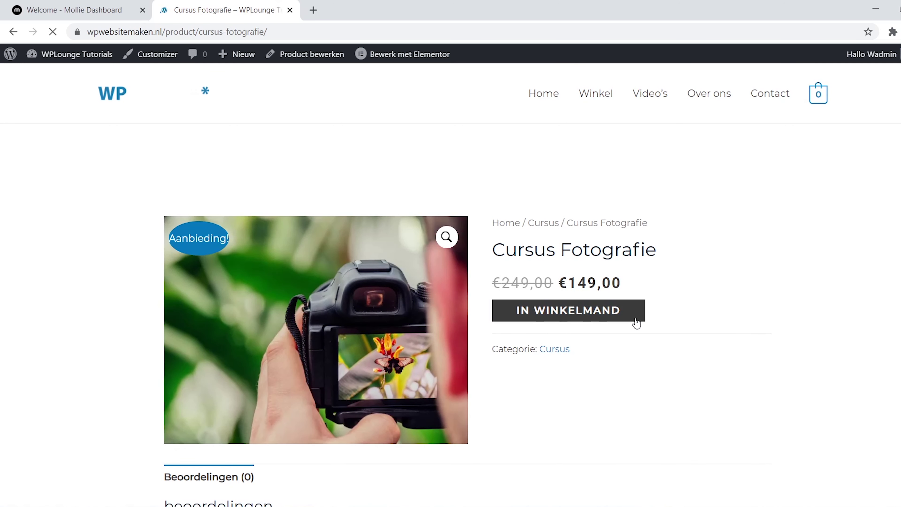
{"action": "mouse_move", "coordinate": [818, 100]}
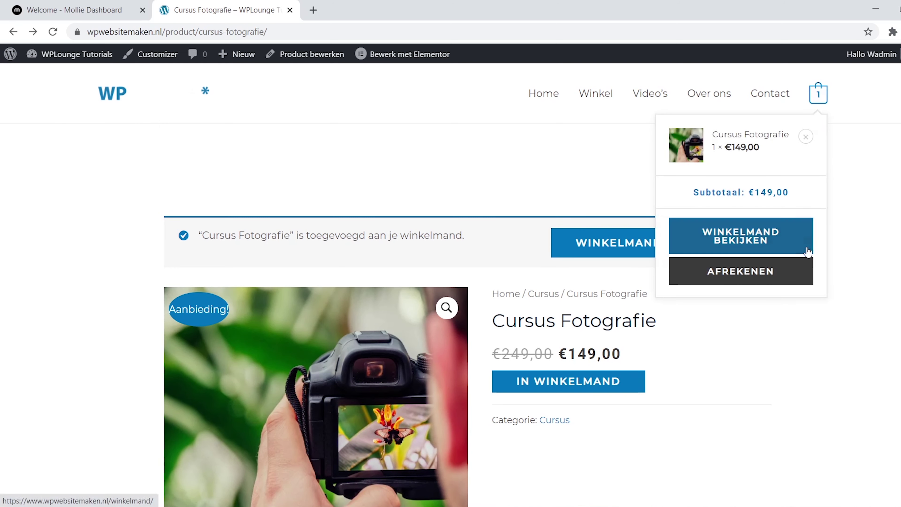
{"action": "left_click", "coordinate": [795, 280]}
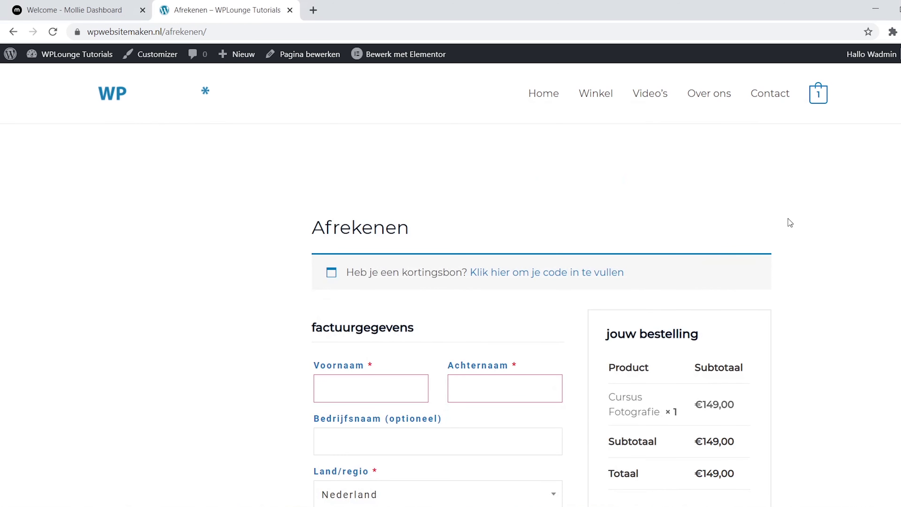
Fill in billing details and the note 'Ik kijk uit naar de cursus!', choose Rabobank, and place the order.
{"action": "scroll", "coordinate": [855, 278], "scroll_direction": "down", "scroll_amount": 5}
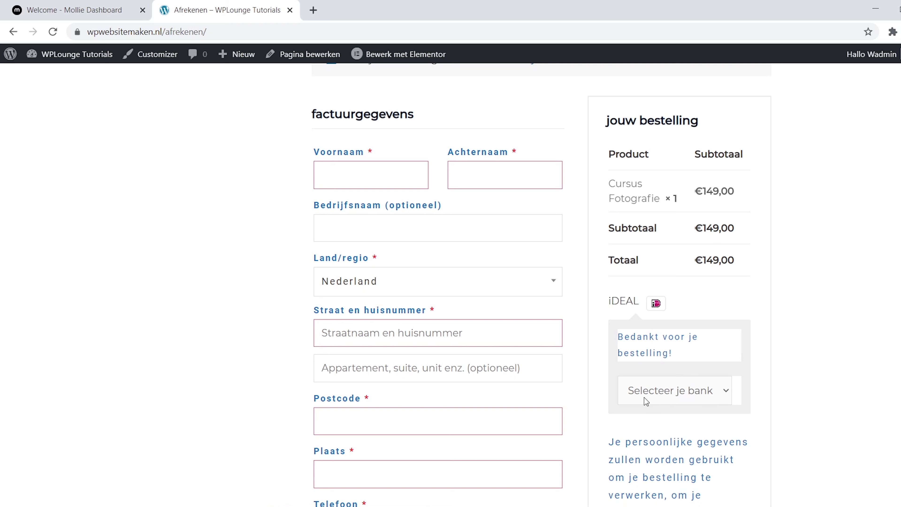
{"action": "type", "text": "Ro"}
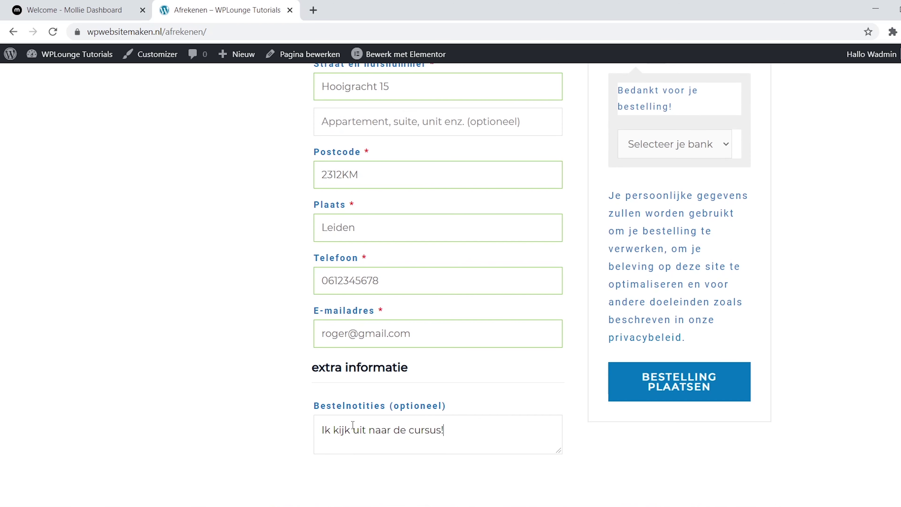
{"action": "left_click", "coordinate": [727, 146]}
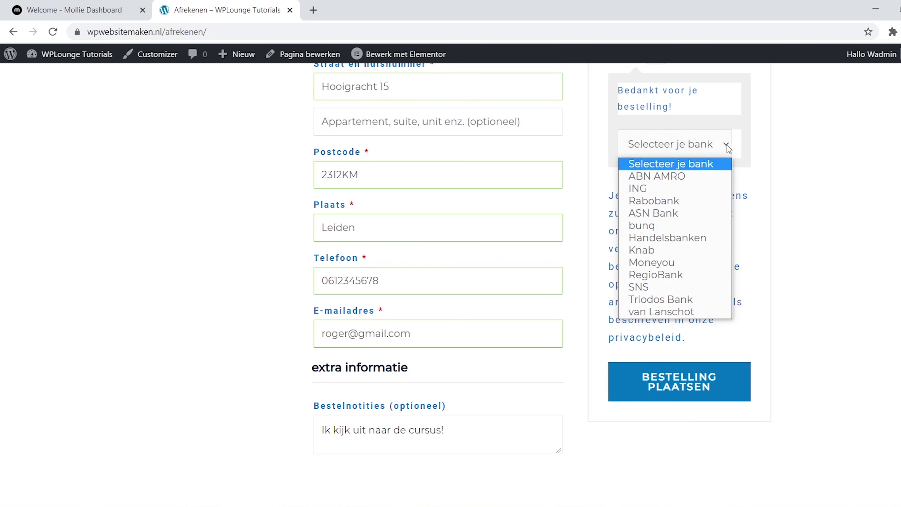
{"action": "left_click", "coordinate": [697, 200]}
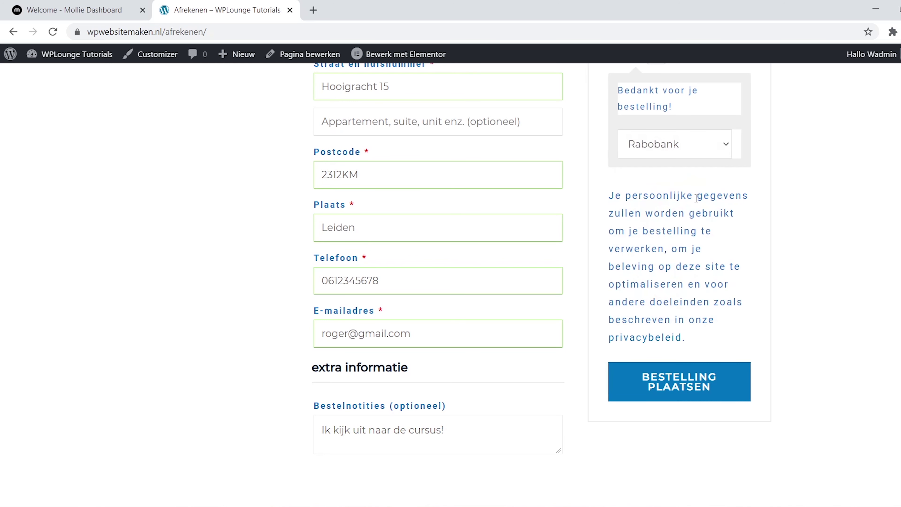
{"action": "left_click", "coordinate": [726, 393]}
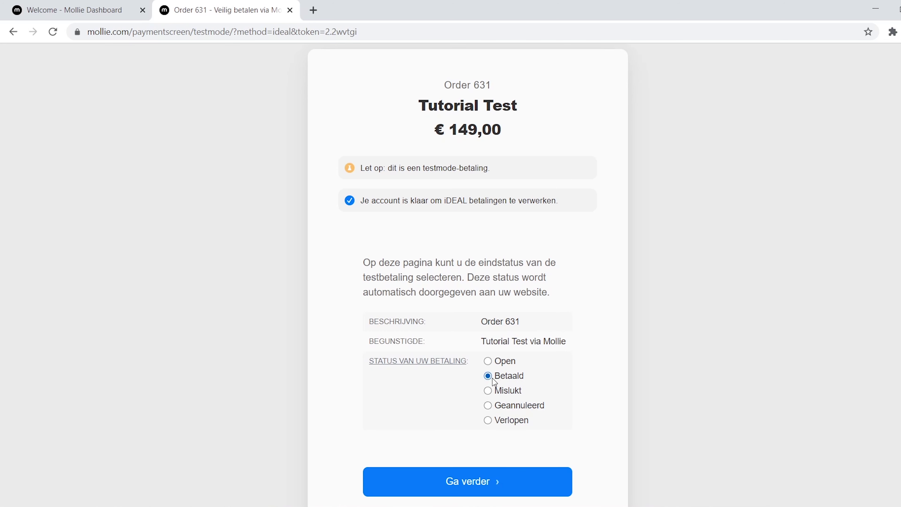
Mark the Mollie test payment as Betaald and review the €149,00 iDEAL order-received page.
{"action": "left_click", "coordinate": [560, 482]}
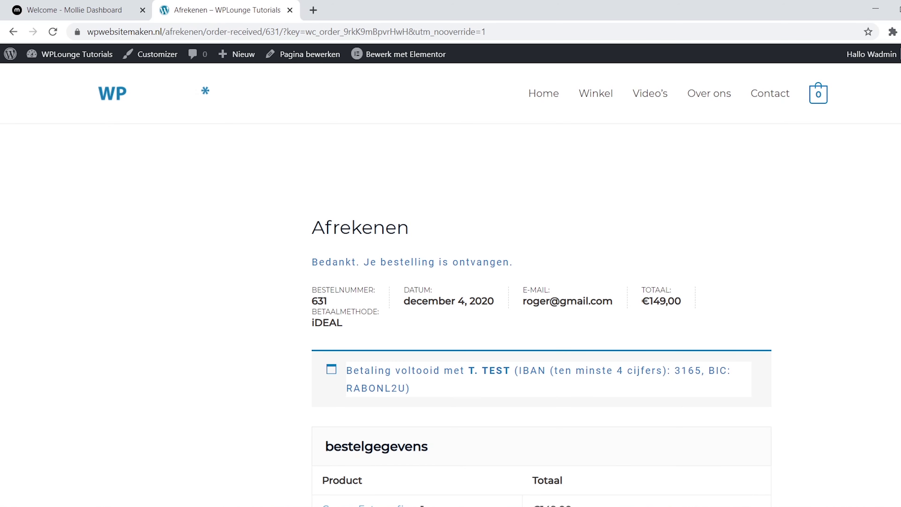
{"action": "scroll", "coordinate": [450, 284], "scroll_direction": "down", "scroll_amount": 5}
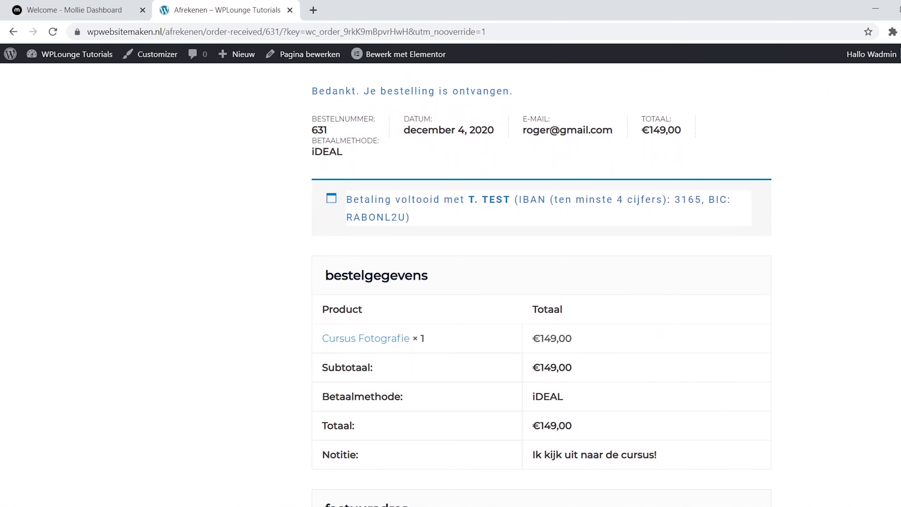
{"action": "scroll", "coordinate": [541, 284], "scroll_direction": "down", "scroll_amount": 6}
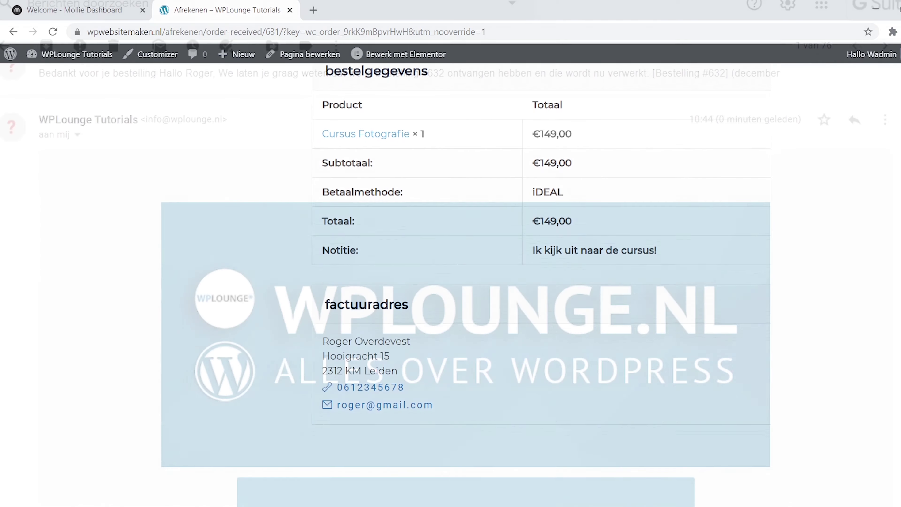
Scroll through the order #633 confirmation email listing Cursus Fotografie at €149,00 via iDEAL.
{"action": "scroll", "coordinate": [465, 284], "scroll_direction": "down", "scroll_amount": 3}
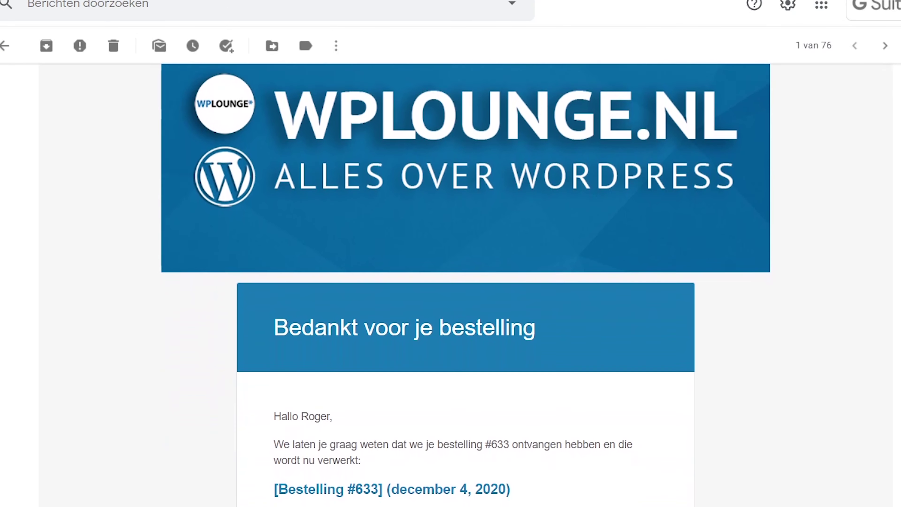
{"action": "scroll", "coordinate": [466, 284], "scroll_direction": "down", "scroll_amount": 6}
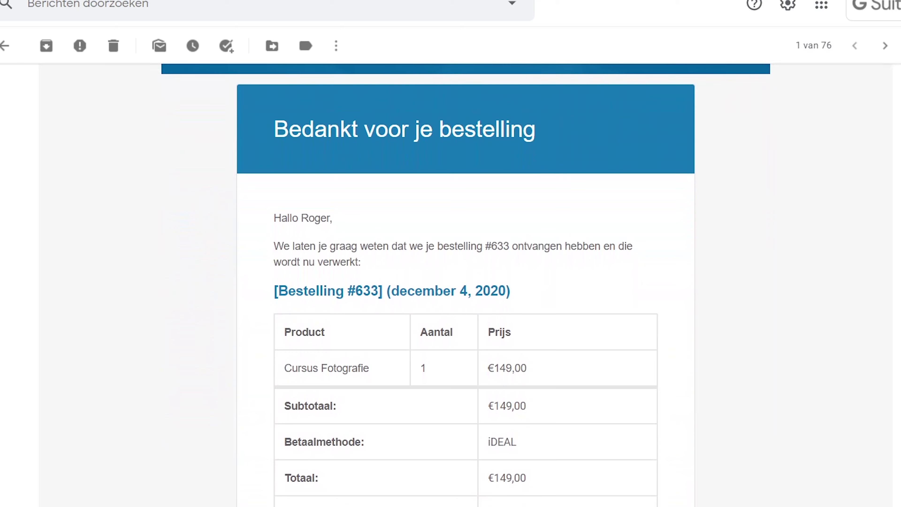
{"action": "scroll", "coordinate": [466, 283], "scroll_direction": "down", "scroll_amount": 3}
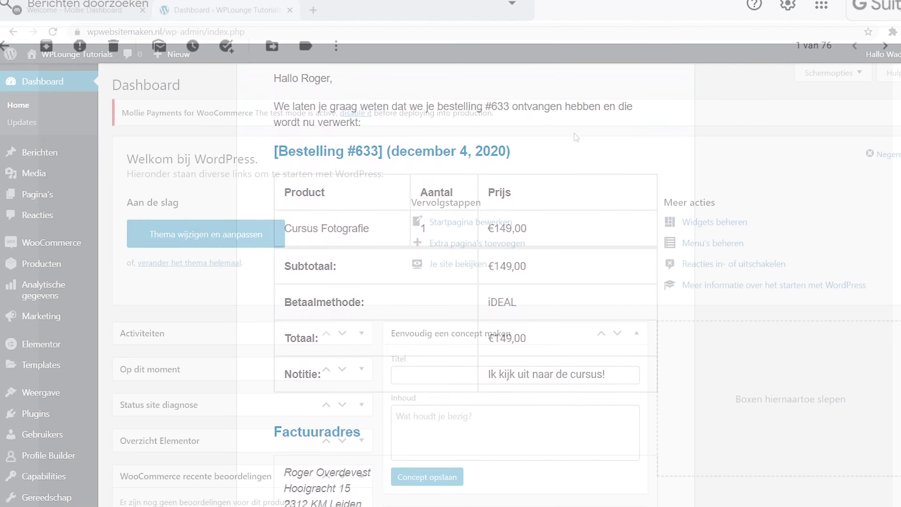
{"action": "mouse_move", "coordinate": [82, 244]}
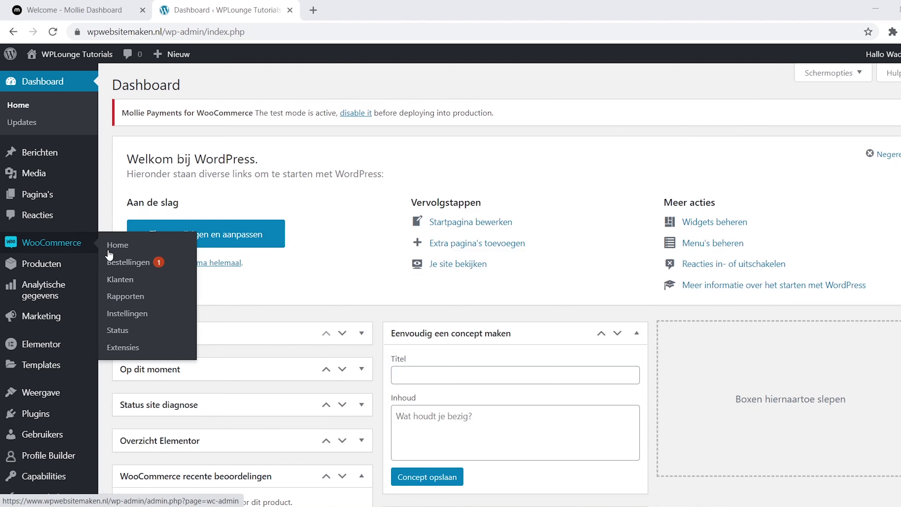
Open order #633 from WooCommerce Bestellingen and check its order actions and €149,00 iDEAL totals.
{"action": "left_click", "coordinate": [150, 269]}
{"action": "left_click", "coordinate": [237, 275]}
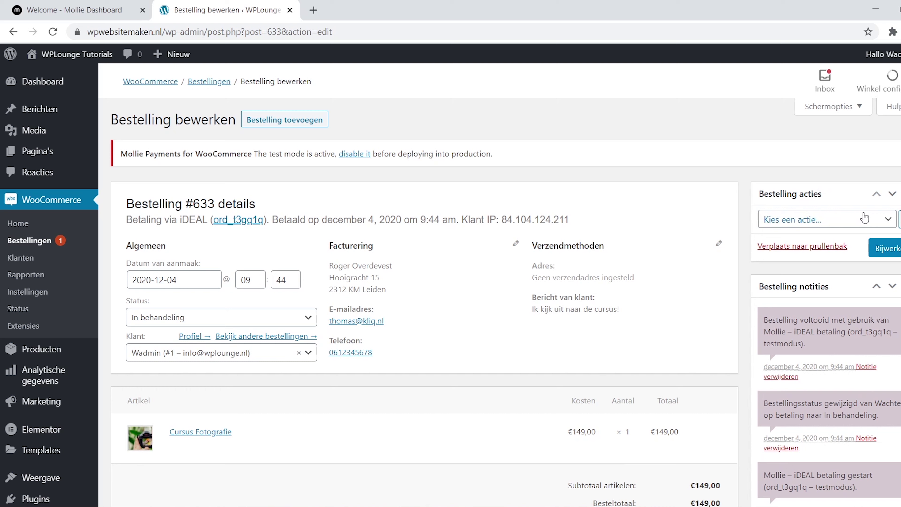
{"action": "left_click", "coordinate": [886, 222]}
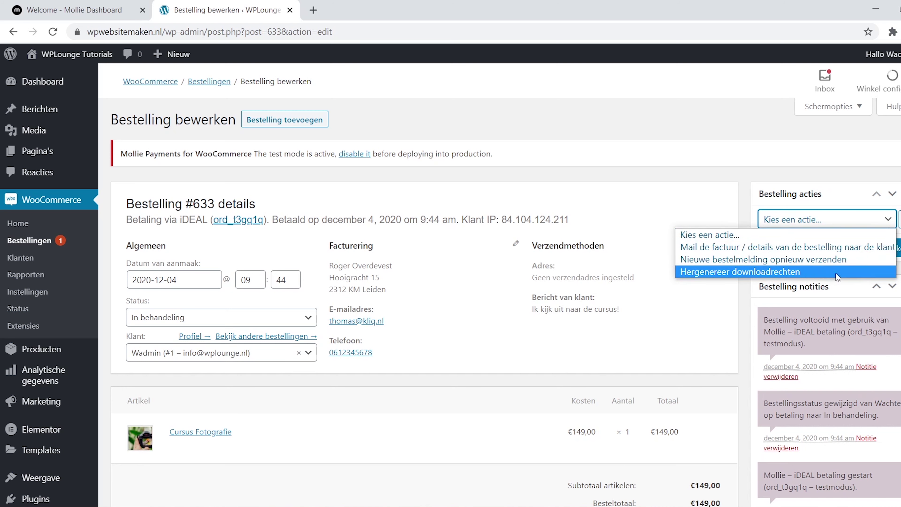
{"action": "left_click", "coordinate": [745, 235]}
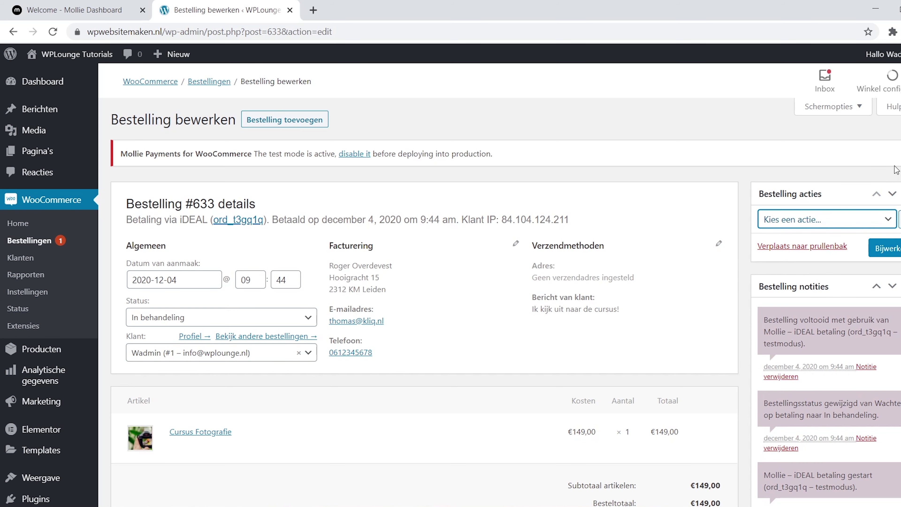
{"action": "scroll", "coordinate": [752, 246], "scroll_direction": "down", "scroll_amount": 4}
{"action": "scroll", "coordinate": [386, 326], "scroll_direction": "down", "scroll_amount": 2}
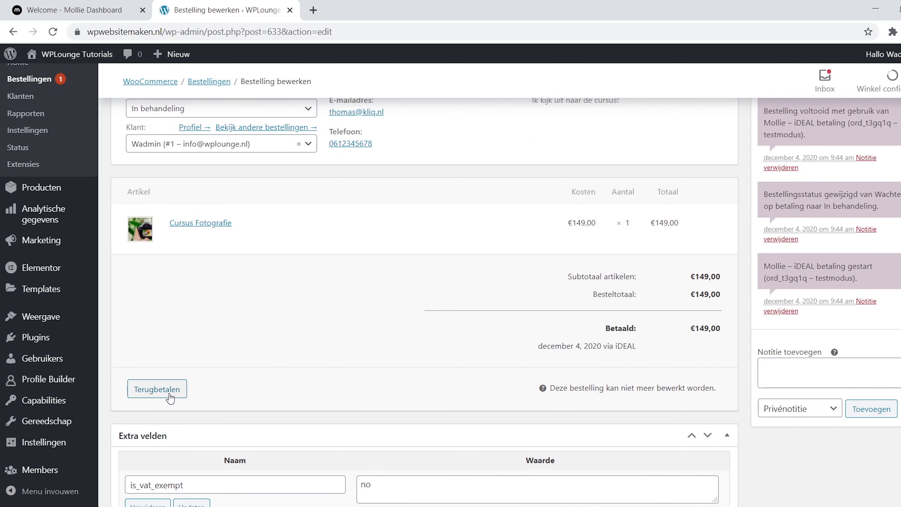
{"action": "left_click", "coordinate": [312, 10]}
Go to mollie.nl's login page and enter the account e-mail address and password.
{"action": "type", "text": "mollie.nl"}
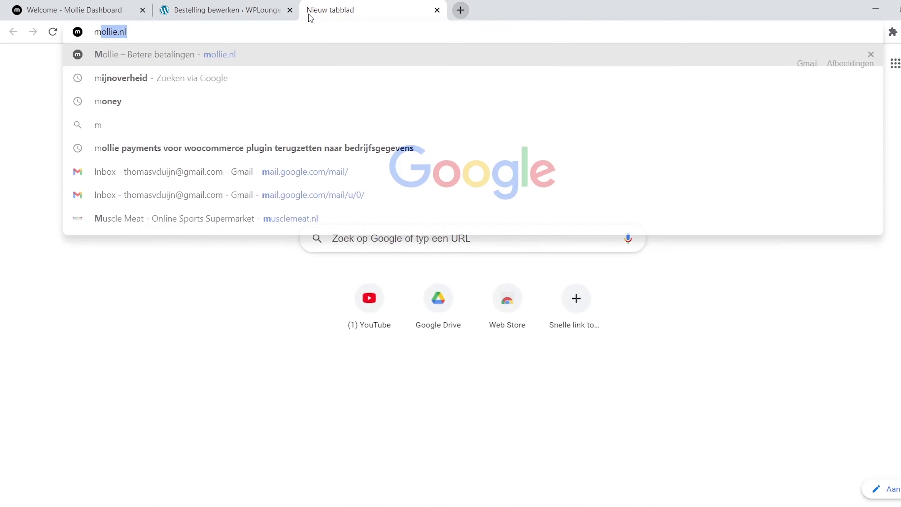
{"action": "key", "text": "Return"}
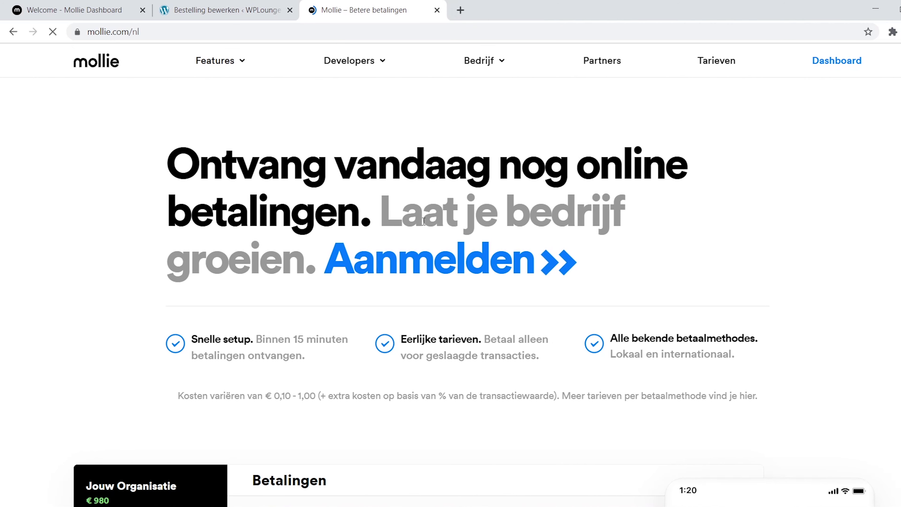
{"action": "left_click", "coordinate": [447, 260]}
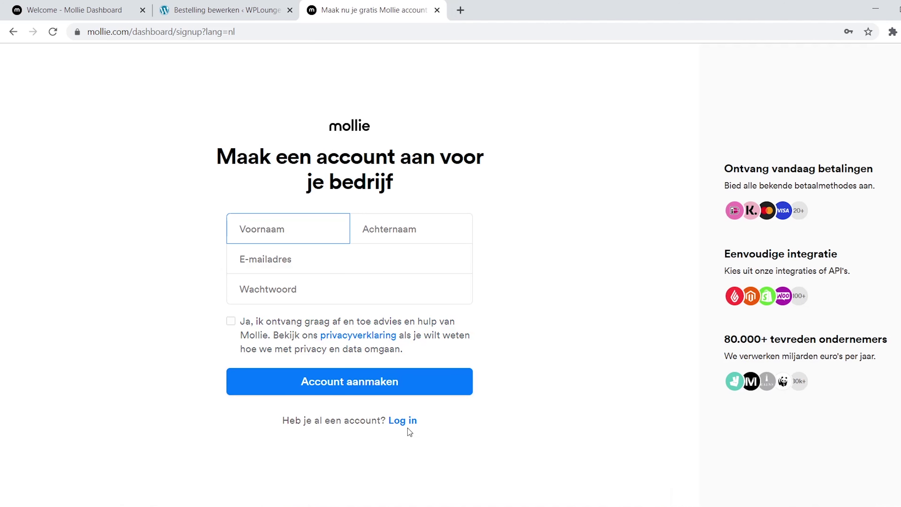
{"action": "left_click", "coordinate": [407, 423]}
{"action": "key", "text": "ctrl+a"}
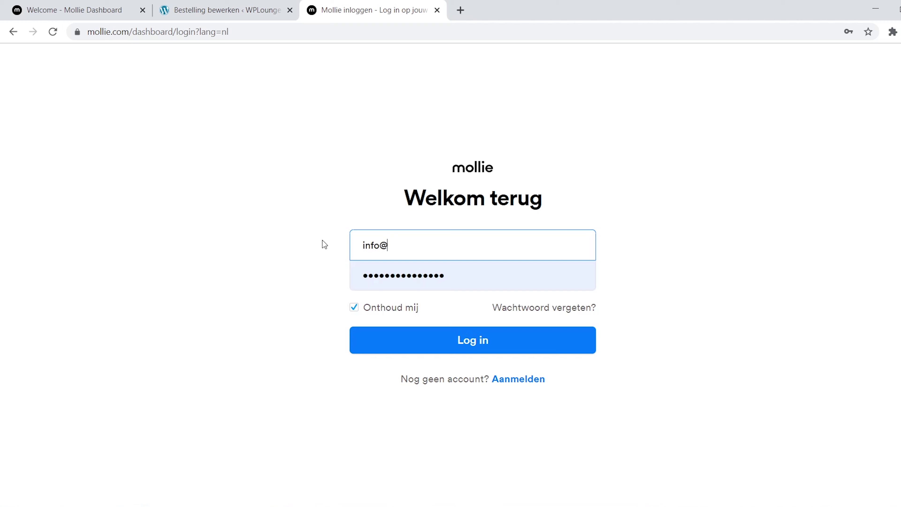
{"action": "key", "text": "Tab"}
{"action": "key", "text": "ctrl+v"}
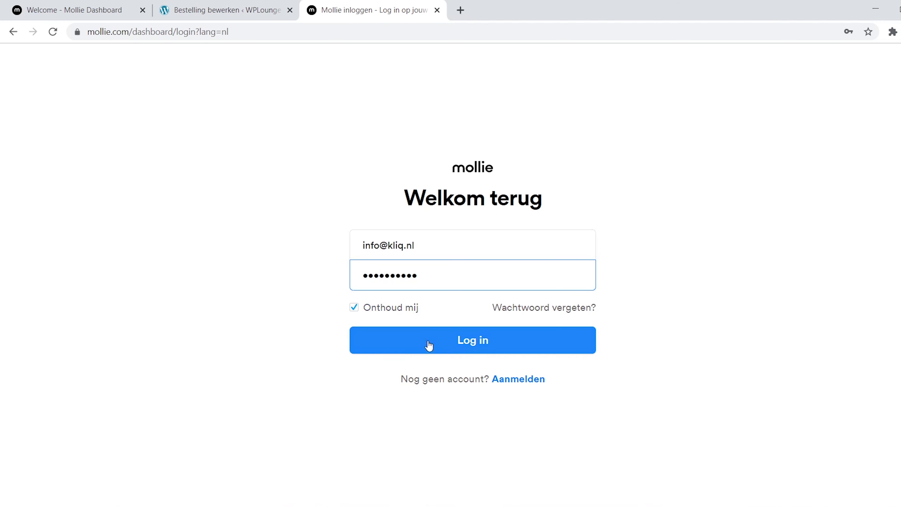